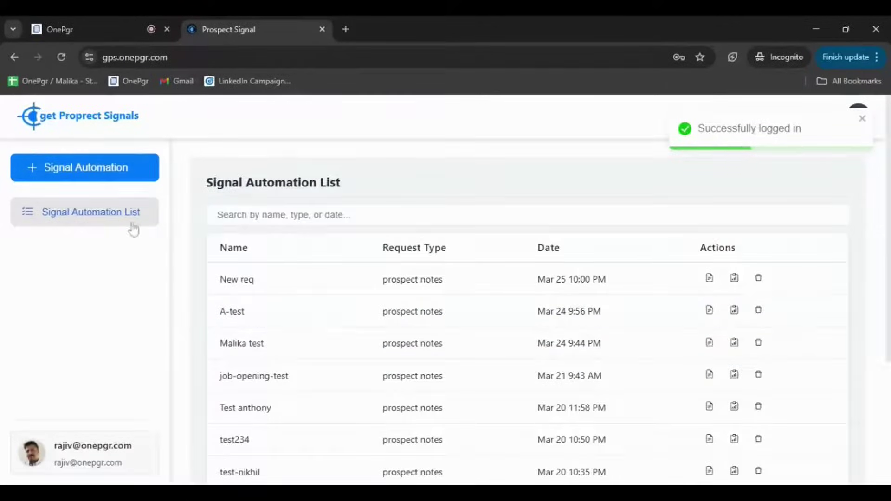
# Step: Create a signal automation named 'production - test' with the pasted Sales Navigator URL
pyautogui.click(62, 172)
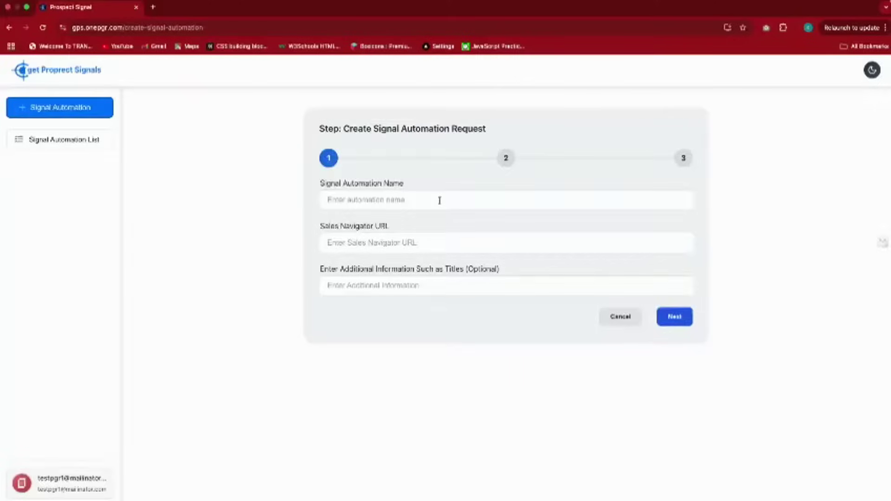
pyautogui.click(440, 201)
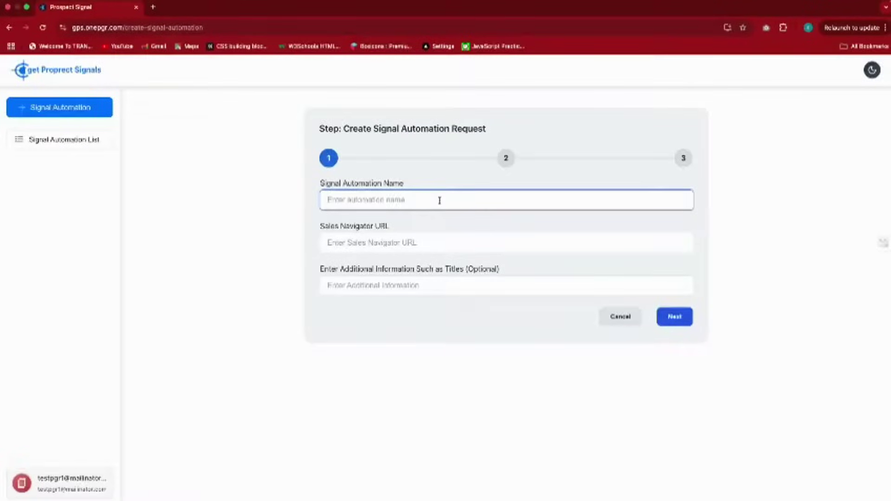
pyautogui.write('product')
pyautogui.write('ion - te')
pyautogui.write('st')
pyautogui.click(427, 245)
pyautogui.hotkey('ctrl', 'v')
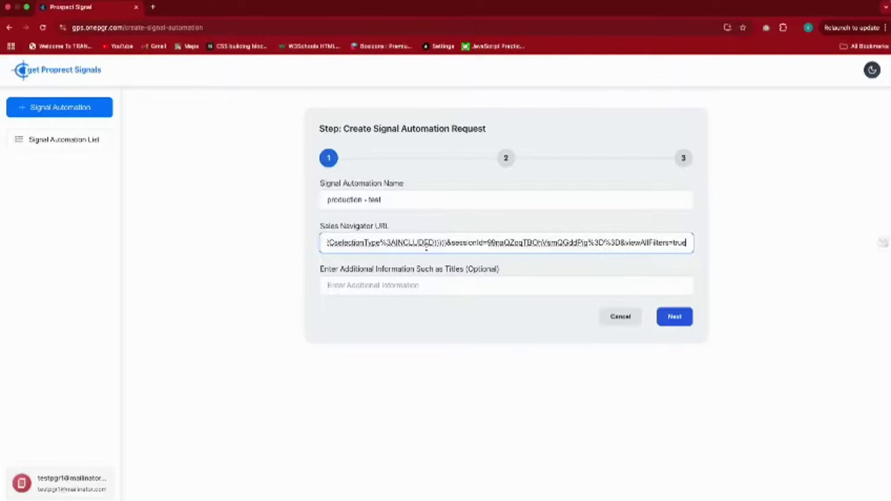
pyautogui.click(672, 317)
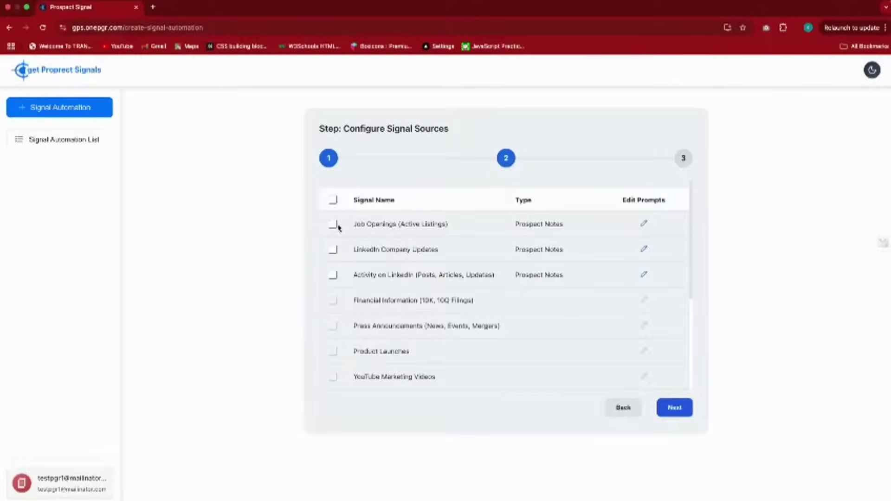
# Step: Select the Job Openings (Active Listings) signal, then review and submit the automation
pyautogui.click(333, 225)
pyautogui.click(688, 409)
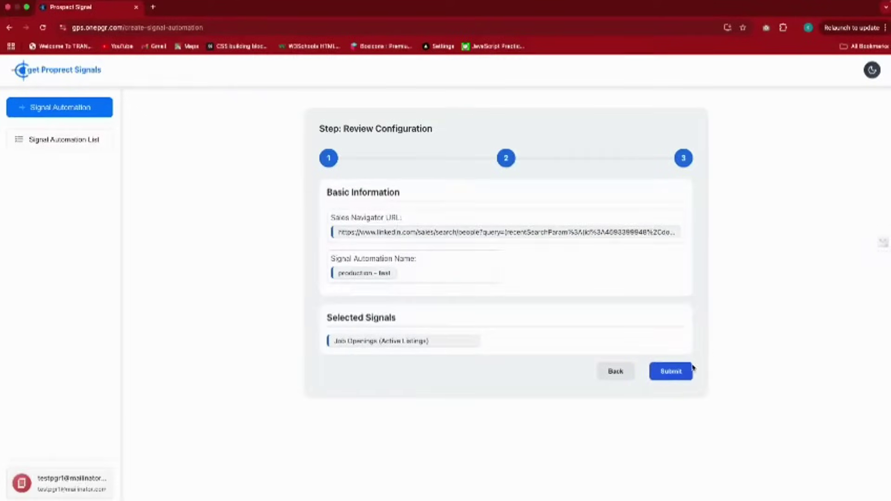
pyautogui.click(677, 373)
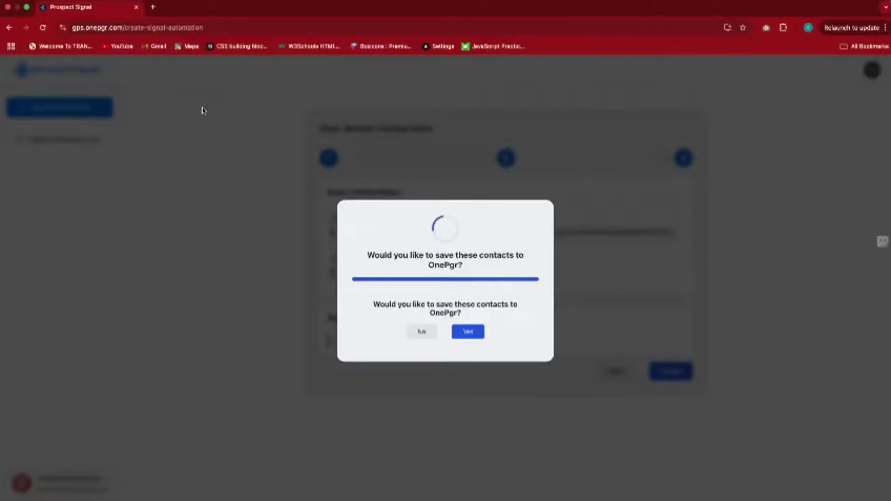
# Step: Decline saving the 25 contacts to OnePgr and load the production - test report
pyautogui.click(423, 332)
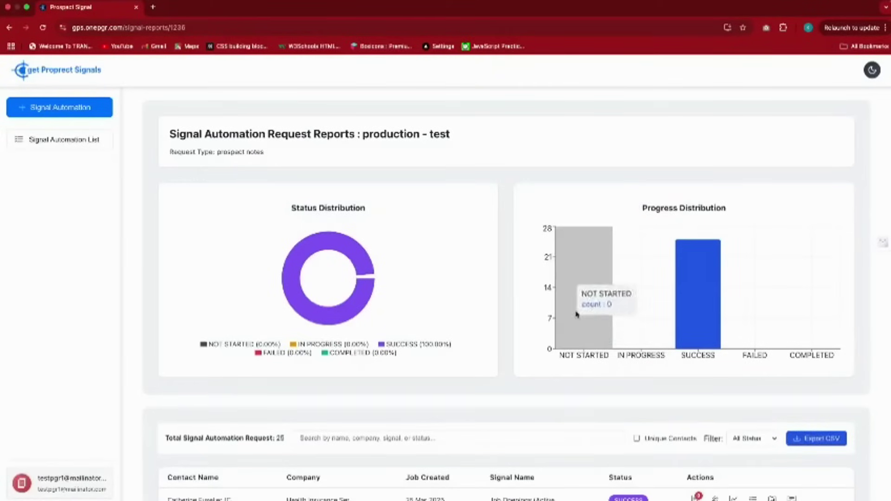
pyautogui.scroll(-5, 599, 307)
pyautogui.scroll(-1, 768, 209)
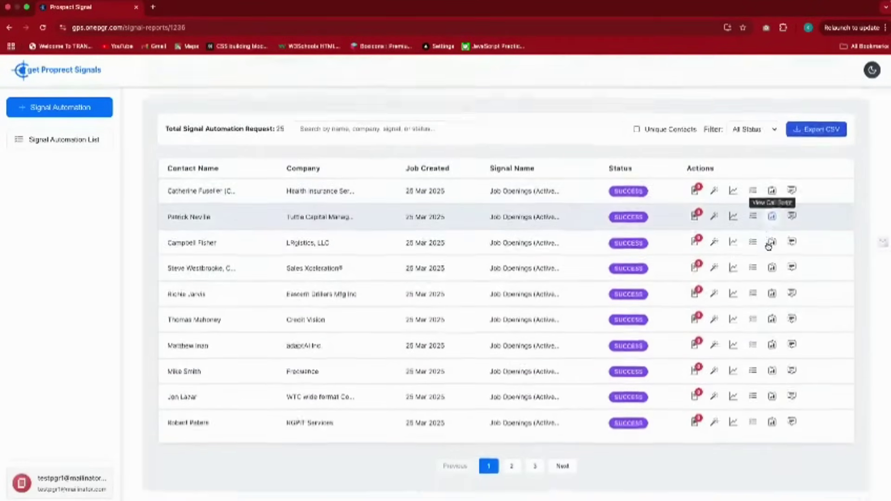
# Step: Return to the Signal Automation List, where production - test is the newest entry
pyautogui.click(89, 143)
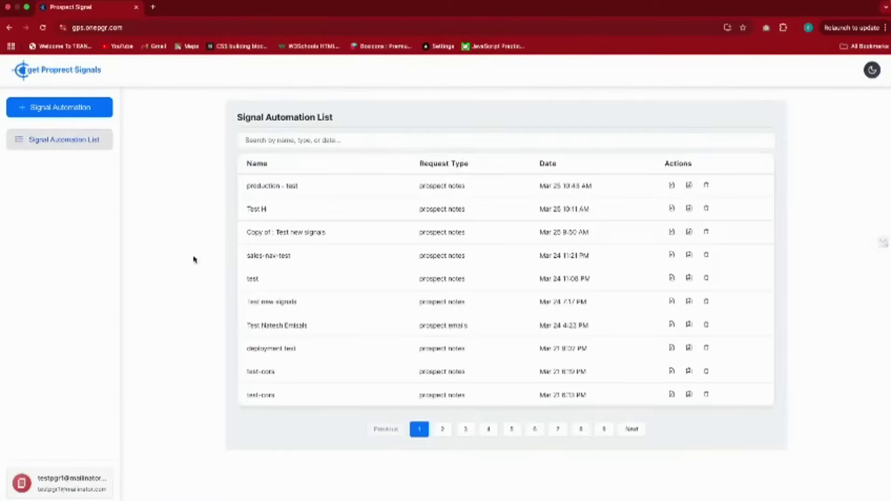